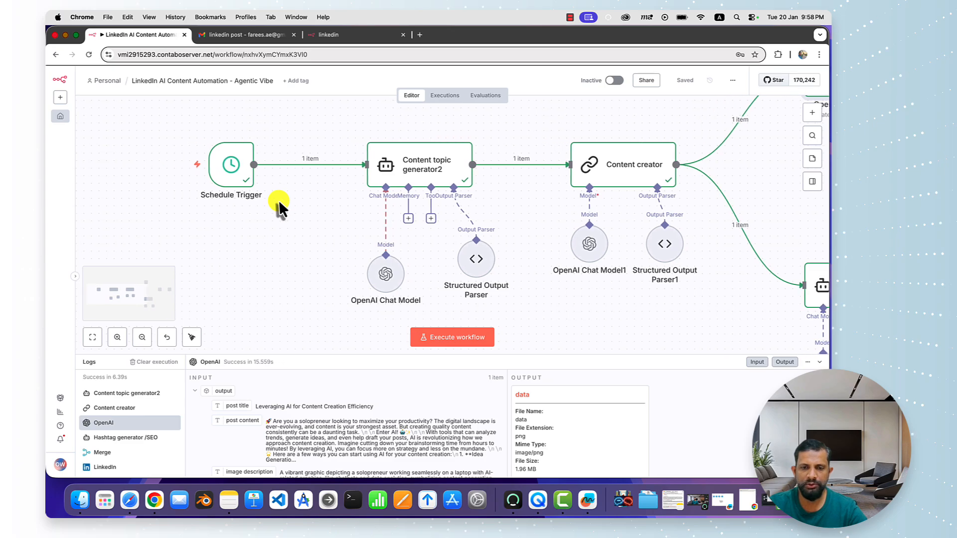
# Step: Inspect the Schedule Trigger node's trigger interval settings and return to the canvas
pyautogui.hscroll(3, 279, 196)
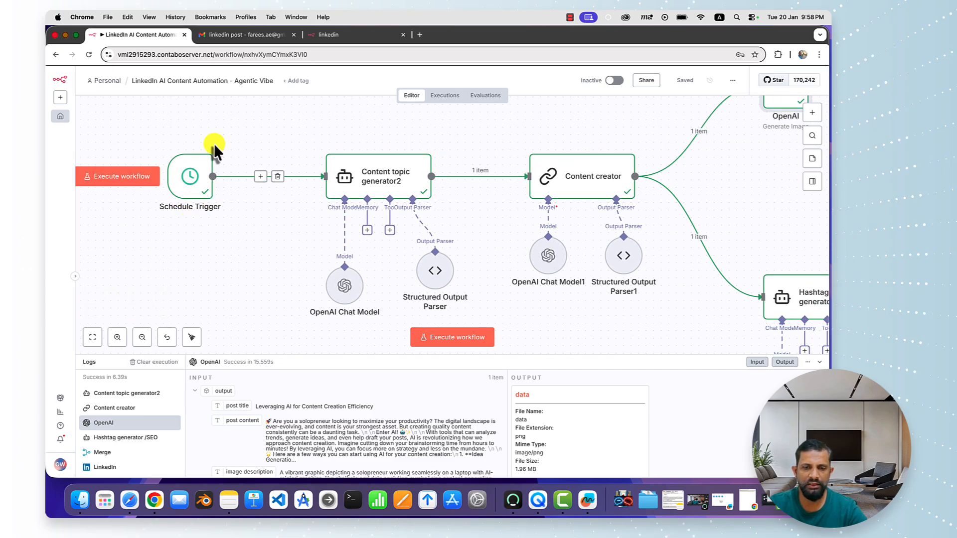
pyautogui.doubleClick(193, 179)
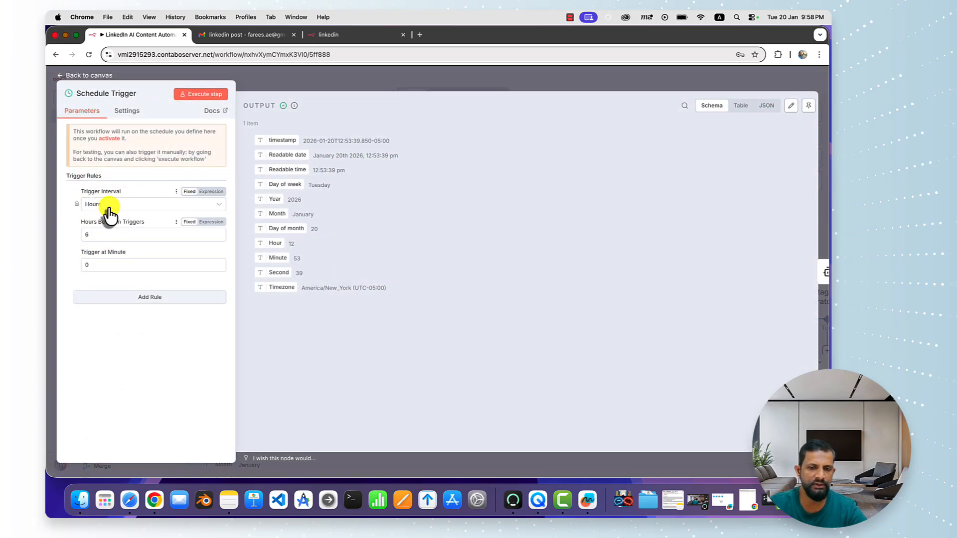
pyautogui.click(59, 76)
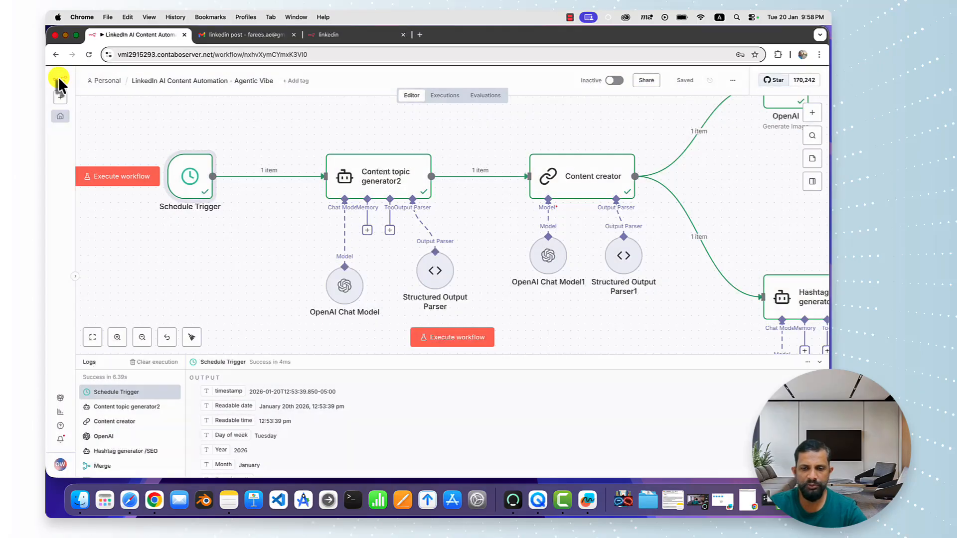
# Step: Review the Content topic generator2 node's prompt and the JSON example in its Structured Output Parser
pyautogui.hscroll(3, 289, 199)
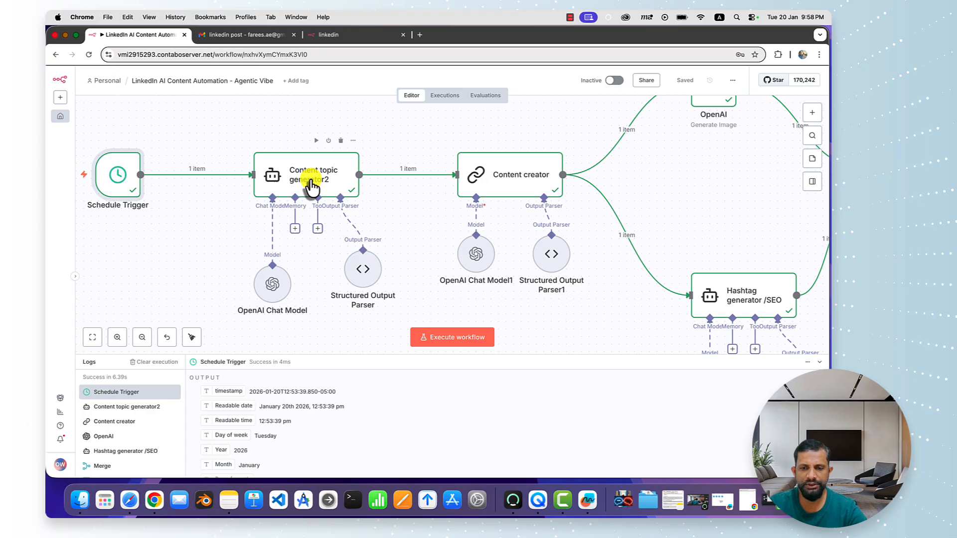
pyautogui.click(311, 185)
pyautogui.doubleClick(311, 183)
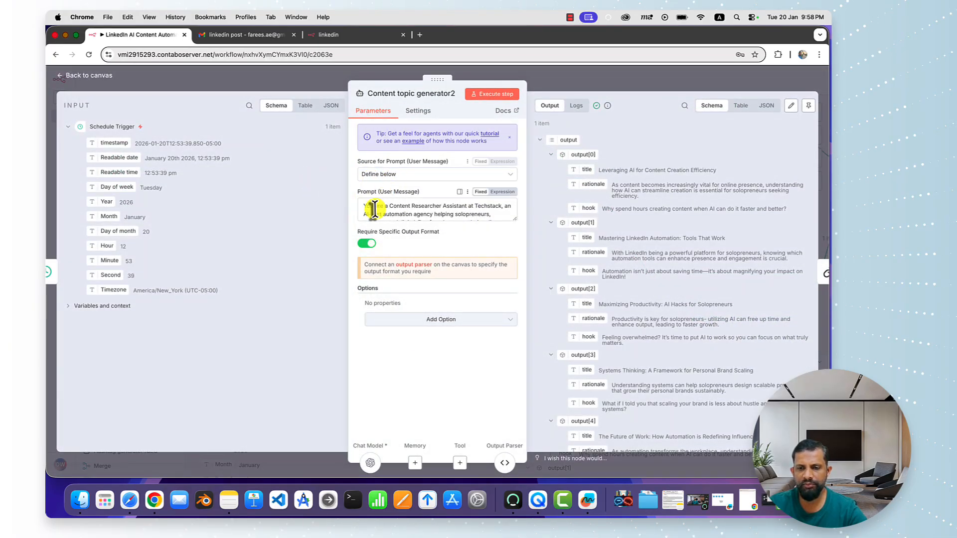
pyautogui.scroll(-5, 399, 210)
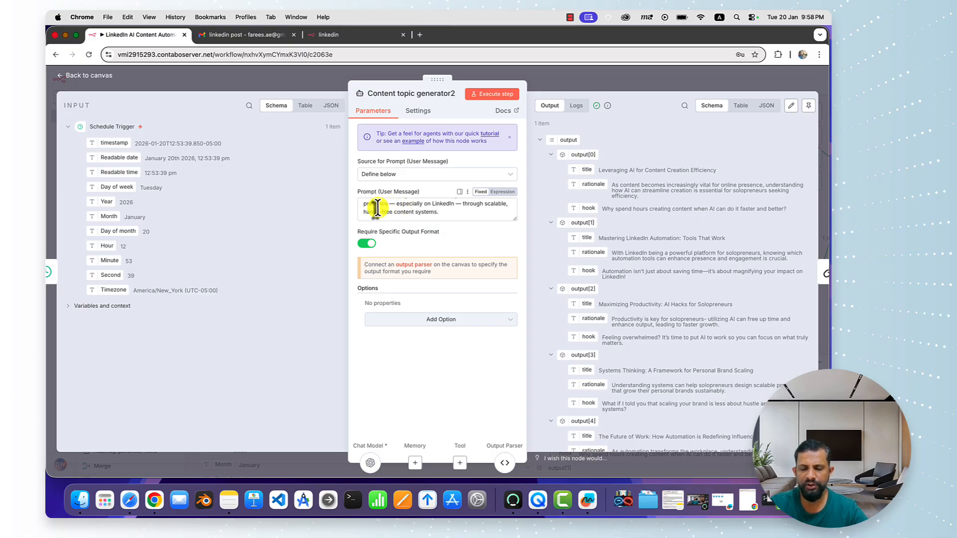
pyautogui.scroll(2, 378, 207)
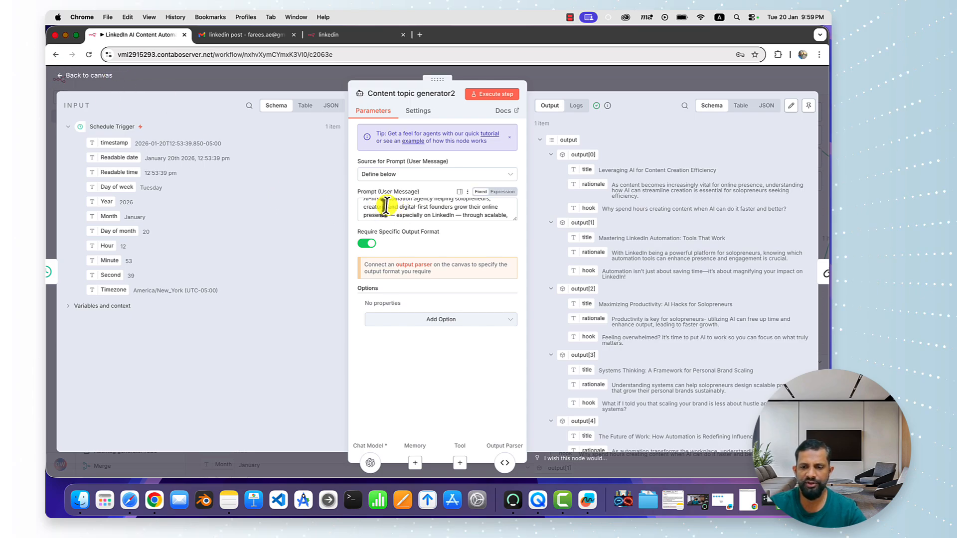
pyautogui.click(60, 85)
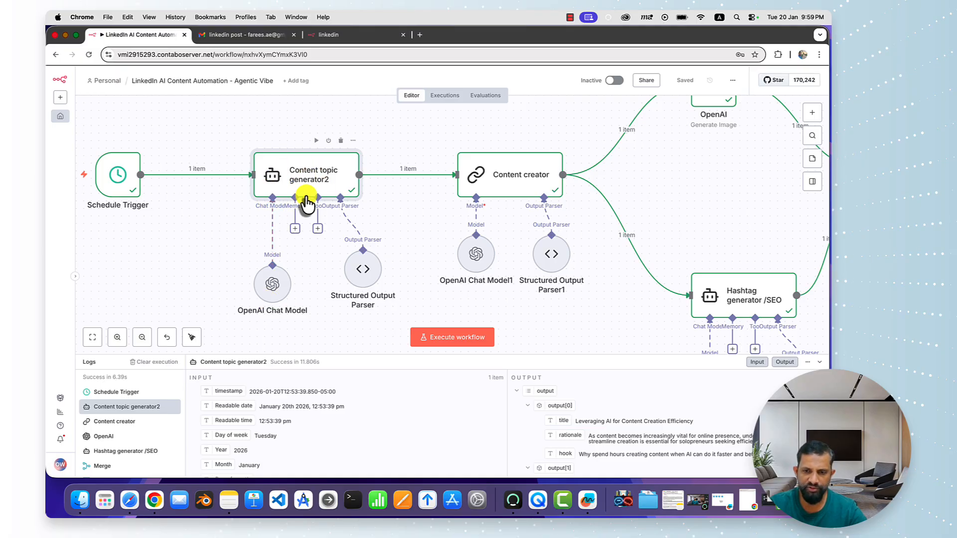
pyautogui.doubleClick(362, 272)
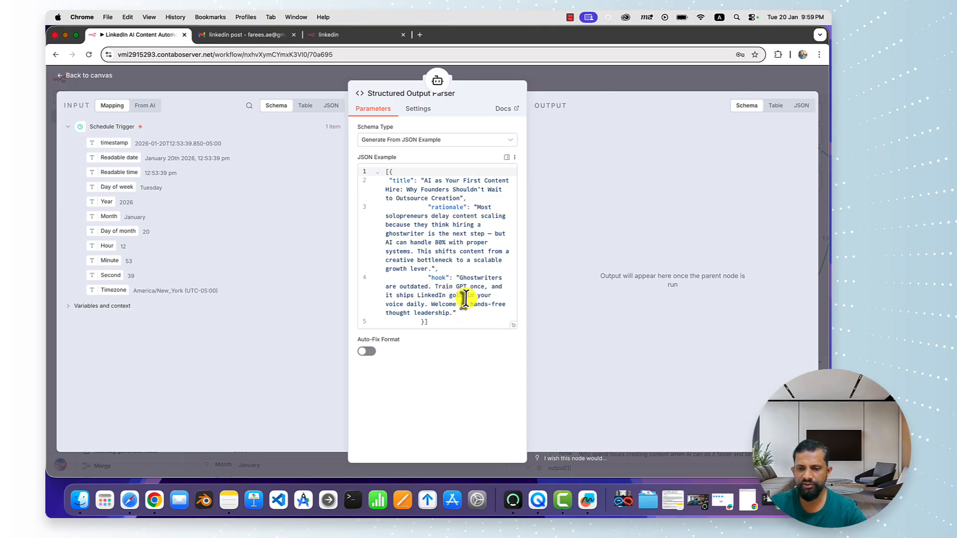
pyautogui.click(58, 76)
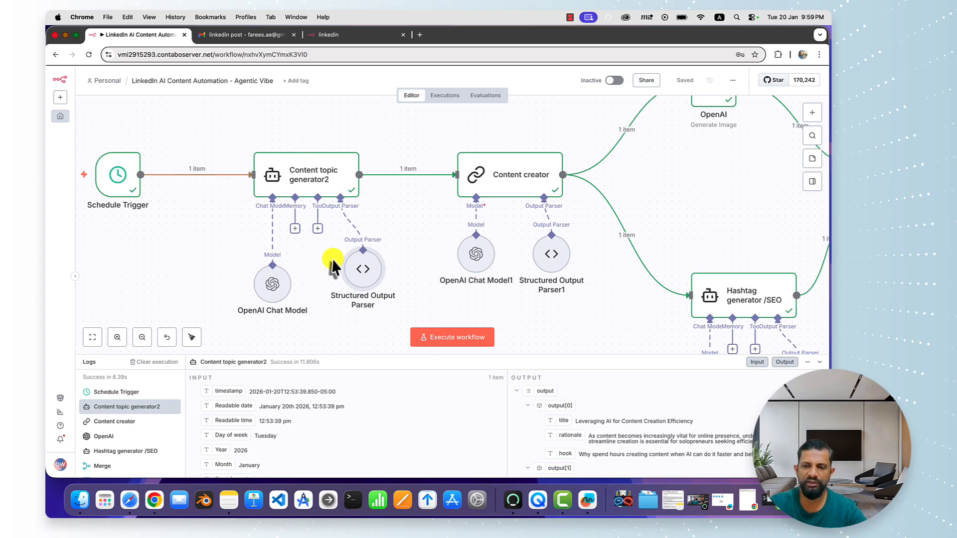
# Step: Examine the Content creator node's input topics, prompt, and its post content and image description output fields
pyautogui.hscroll(2, 418, 250)
pyautogui.hscroll(3, 418, 251)
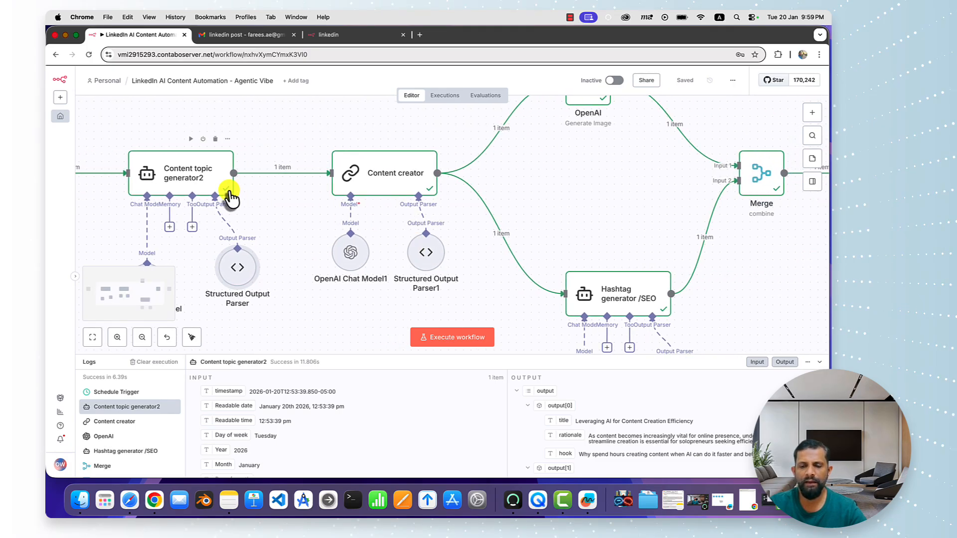
pyautogui.doubleClick(391, 188)
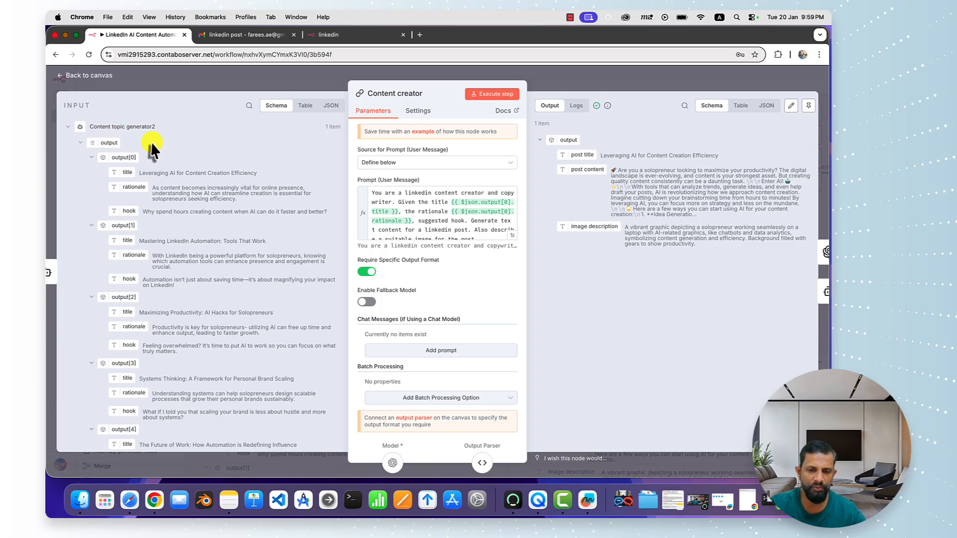
pyautogui.scroll(-5, 160, 284)
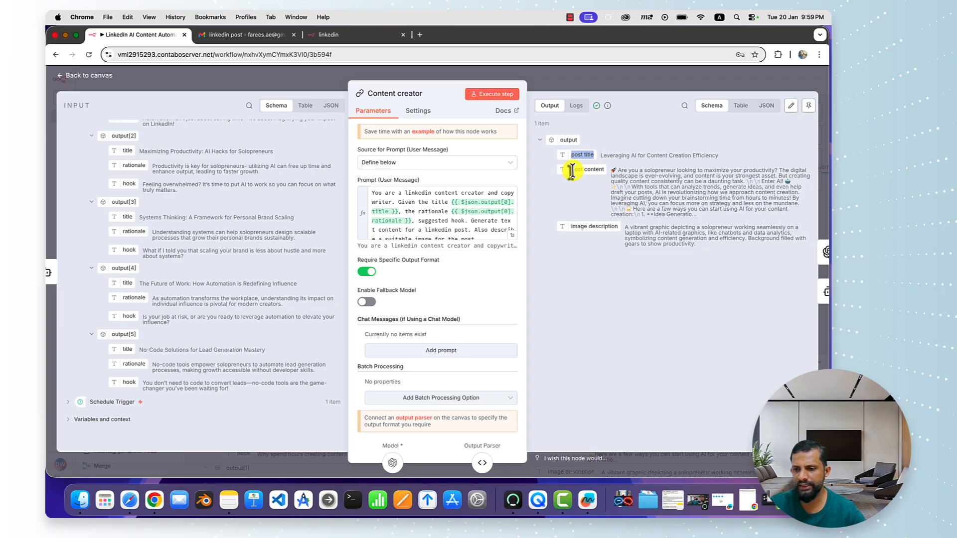
pyautogui.moveTo(571, 170); pyautogui.dragTo(608, 177)
pyautogui.moveTo(577, 227); pyautogui.dragTo(621, 234)
pyautogui.click(620, 234)
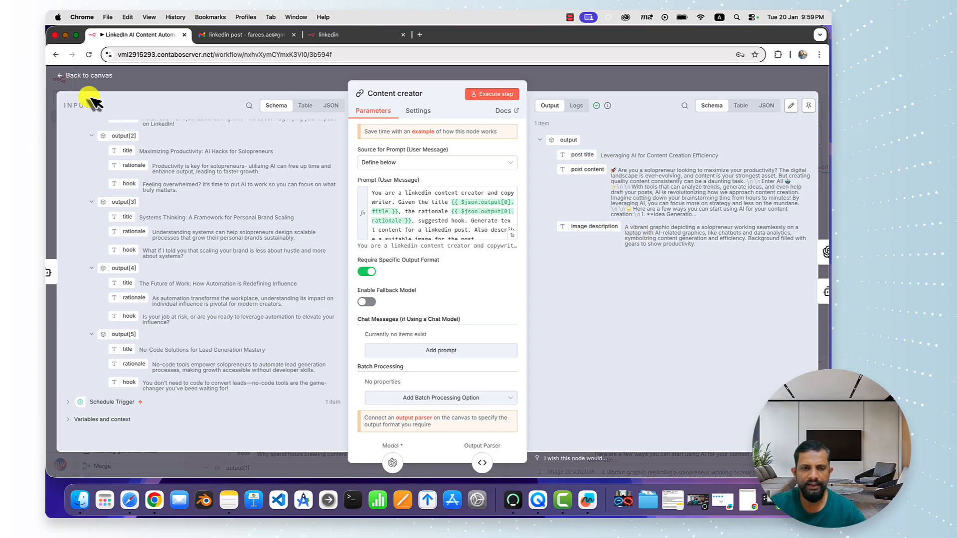
pyautogui.click(60, 77)
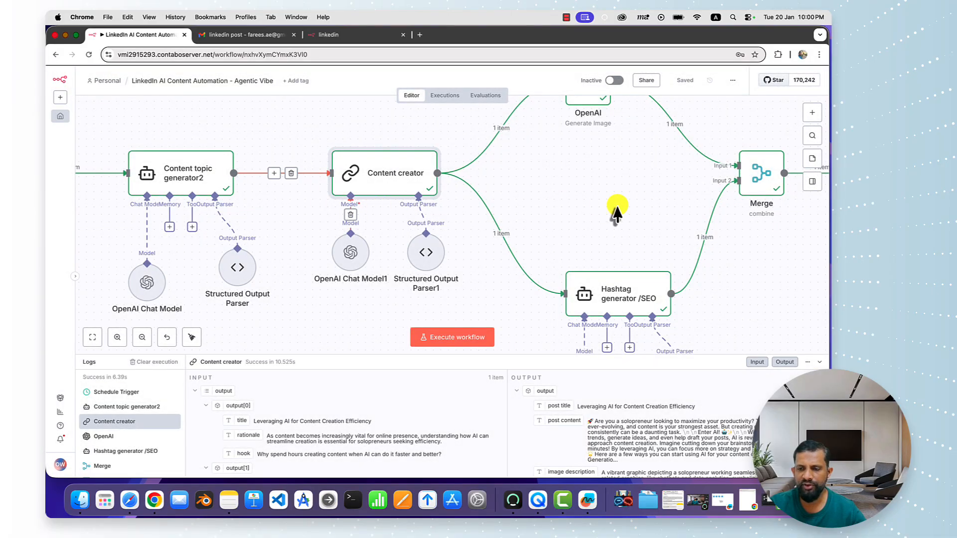
# Step: Inspect the OpenAI Generate Image node's settings and view the image it generated
pyautogui.hscroll(5, 615, 213)
pyautogui.hscroll(5, 618, 212)
pyautogui.scroll(4, 618, 212)
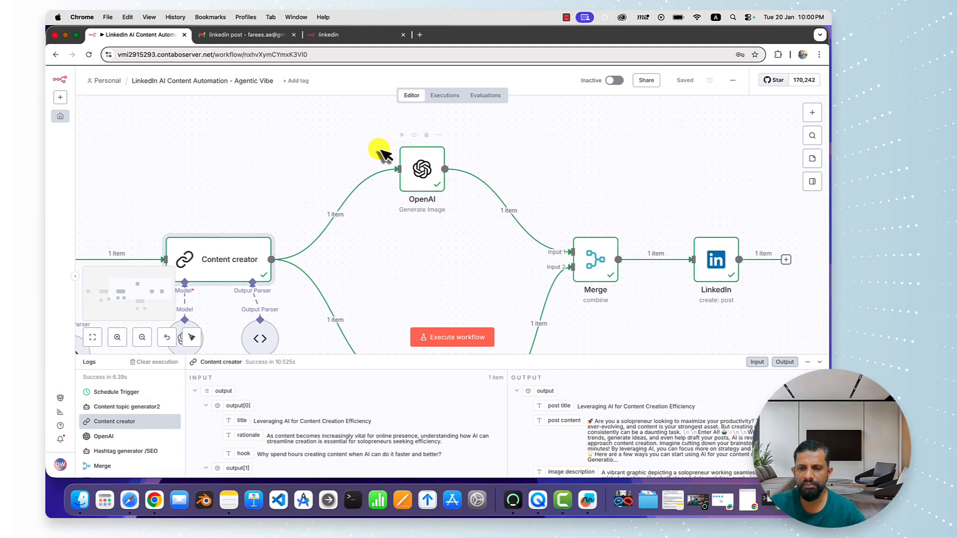
pyautogui.doubleClick(421, 172)
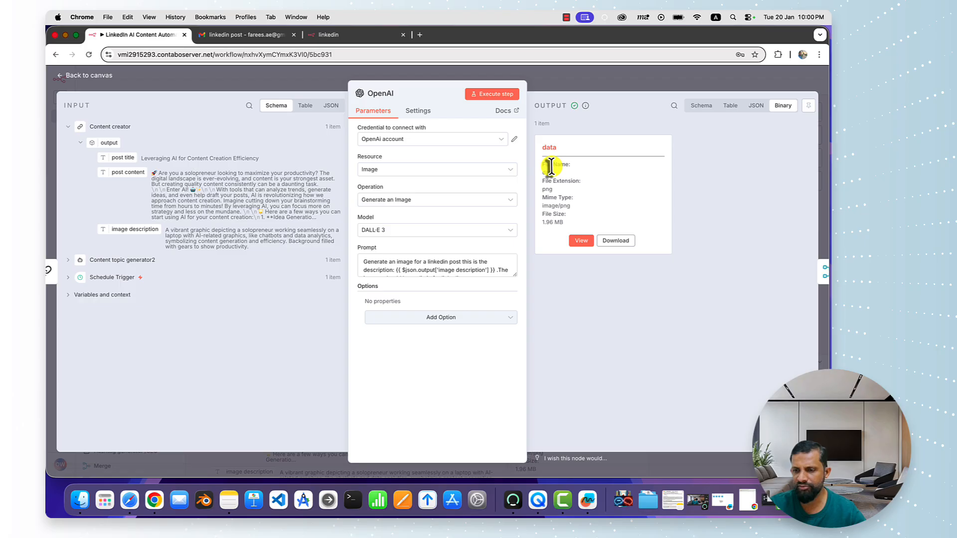
pyautogui.click(581, 241)
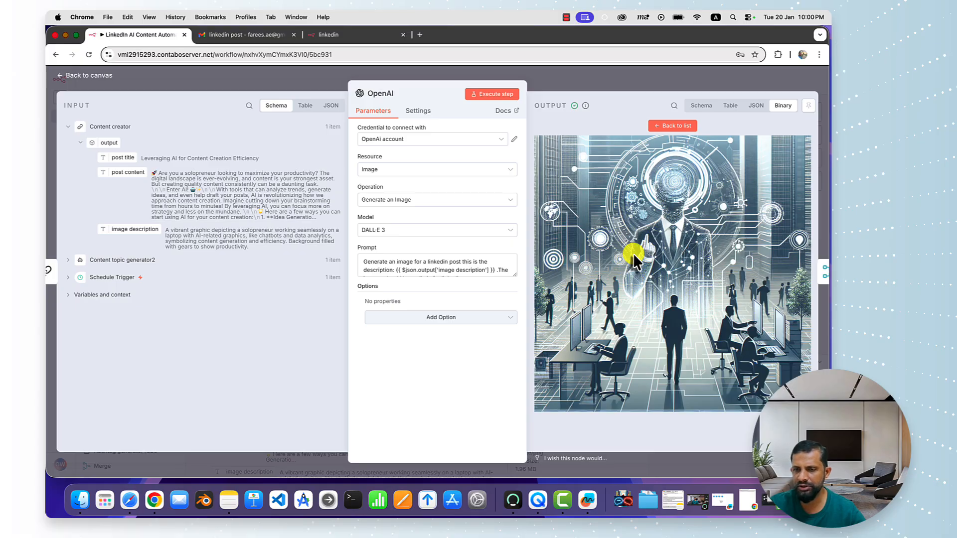
pyautogui.click(57, 75)
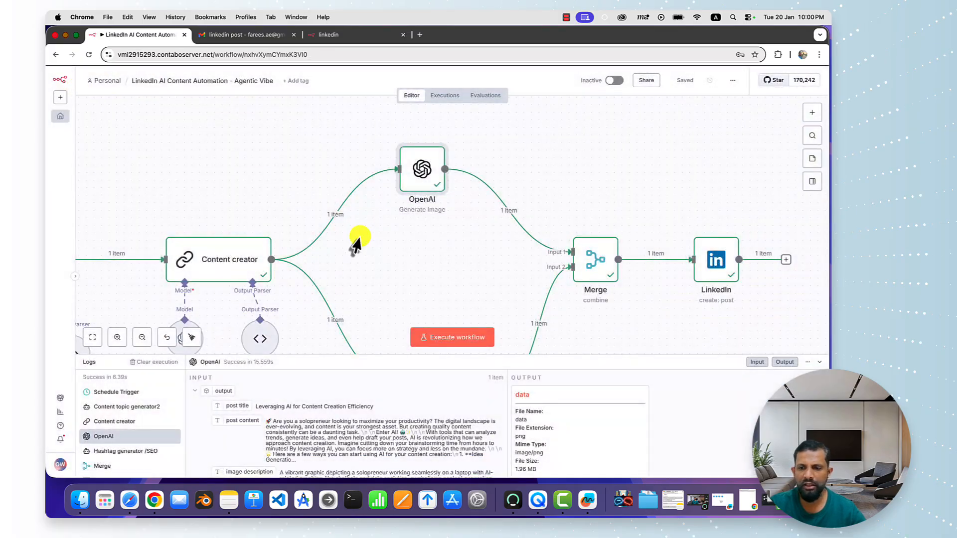
# Step: Review the Hashtag generator /SEO node's prompt and its hashtag output
pyautogui.scroll(-5, 378, 249)
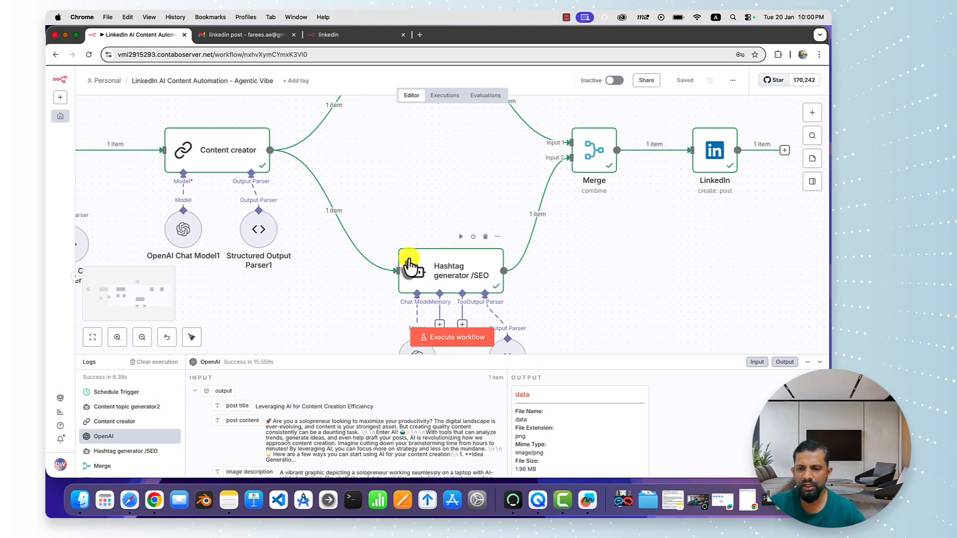
pyautogui.doubleClick(444, 247)
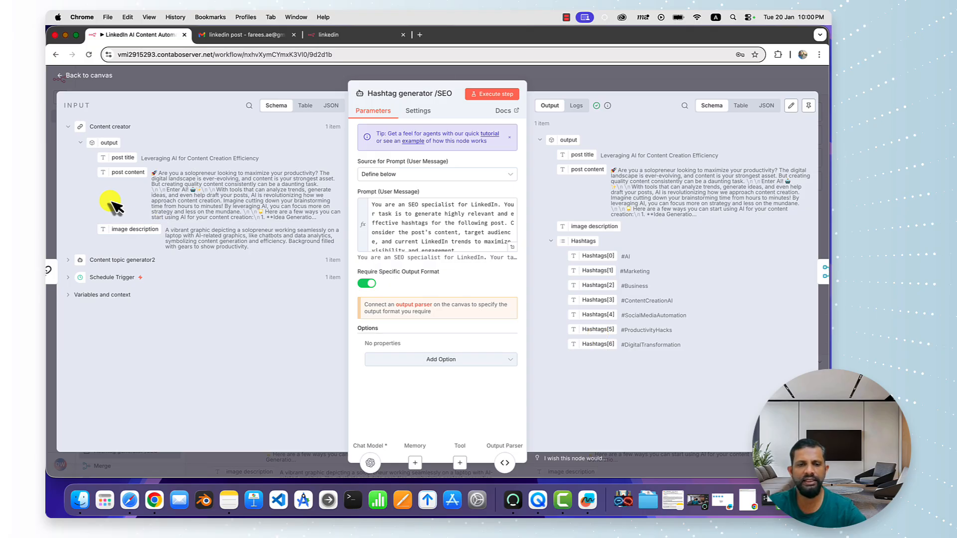
pyautogui.click(62, 77)
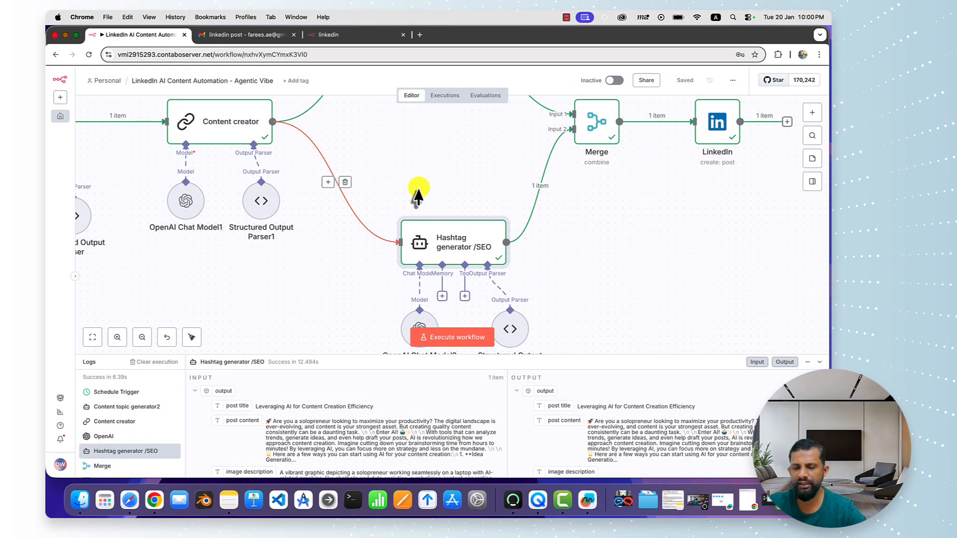
# Step: Check how the Merge node combines the image and hashtag branches
pyautogui.hscroll(1, 597, 208)
pyautogui.scroll(1, 597, 208)
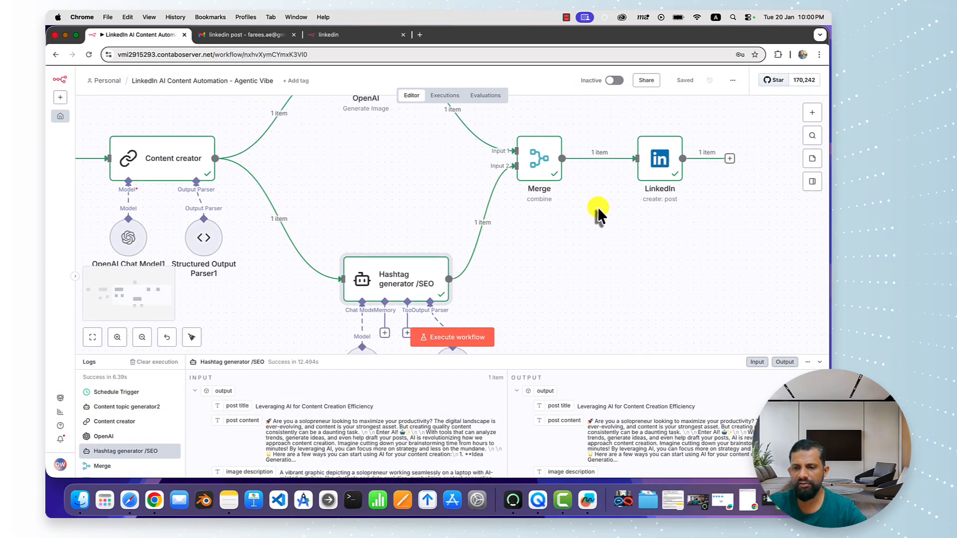
pyautogui.doubleClick(543, 167)
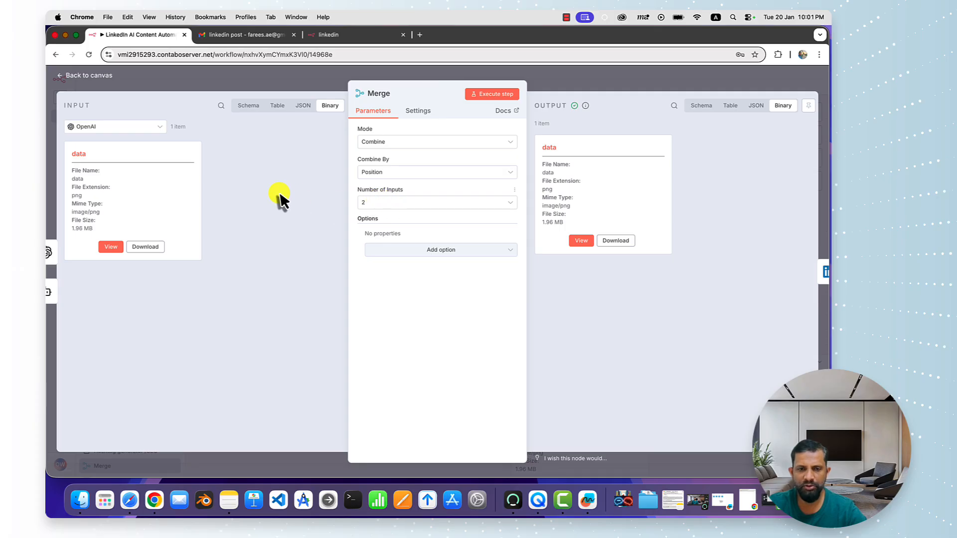
pyautogui.click(61, 78)
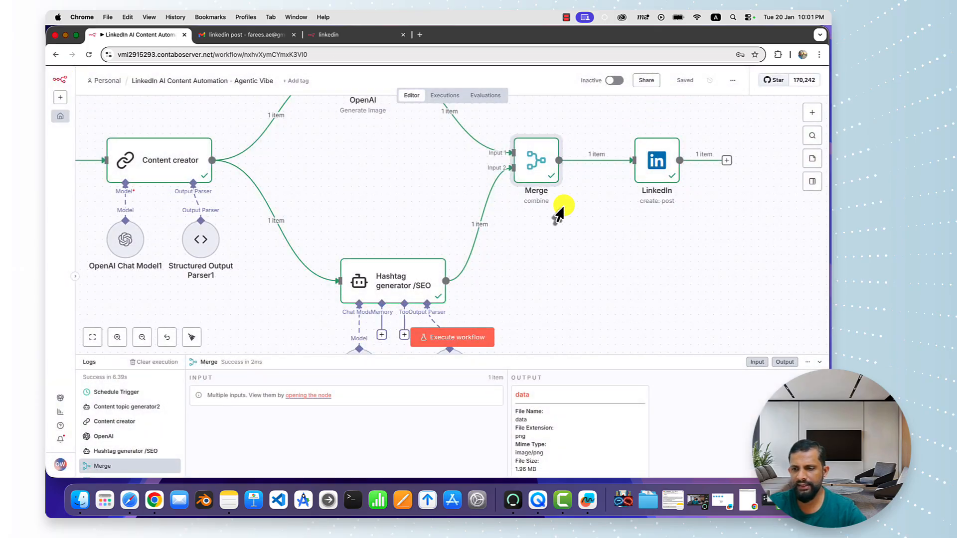
# Step: Review the LinkedIn create-post node's account, text expressions and image media settings
pyautogui.scroll(3, 705, 229)
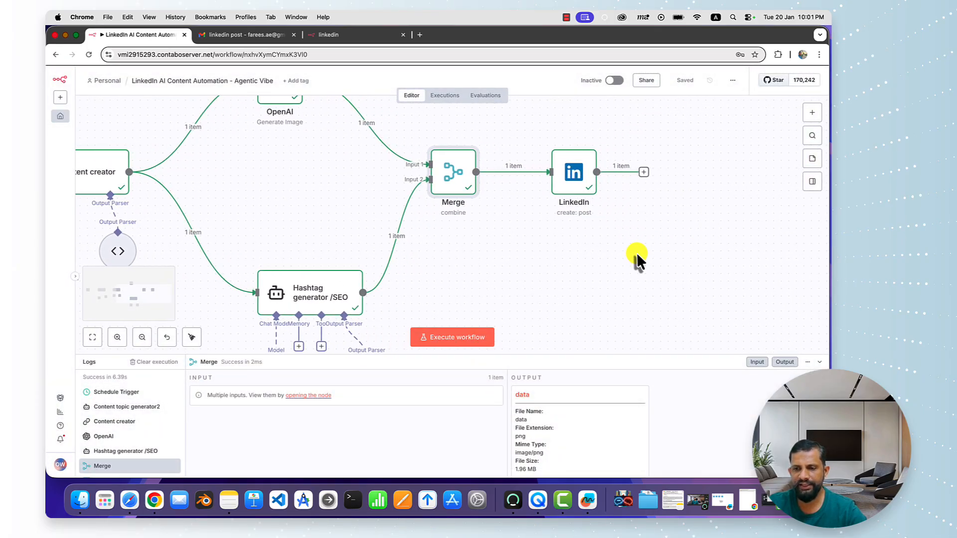
pyautogui.doubleClick(575, 173)
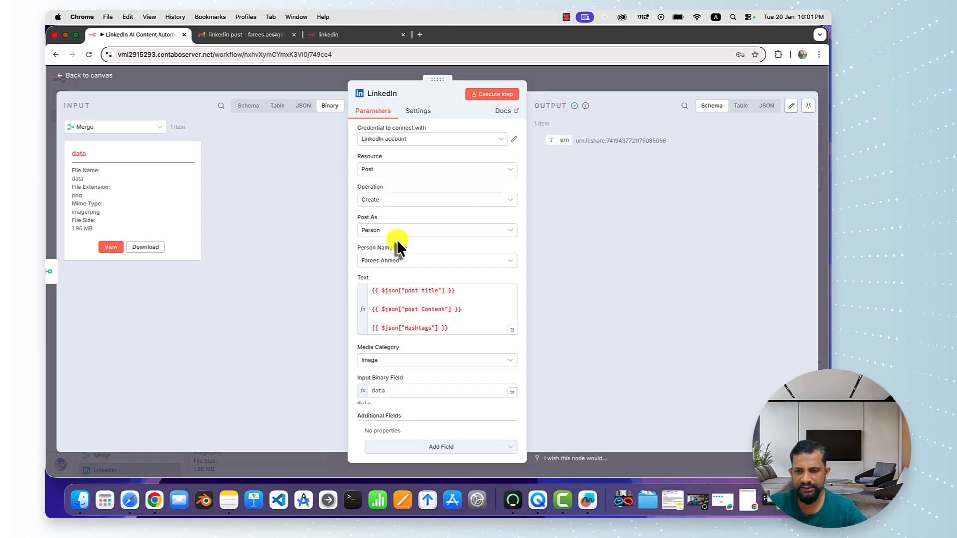
pyautogui.scroll(-1, 394, 241)
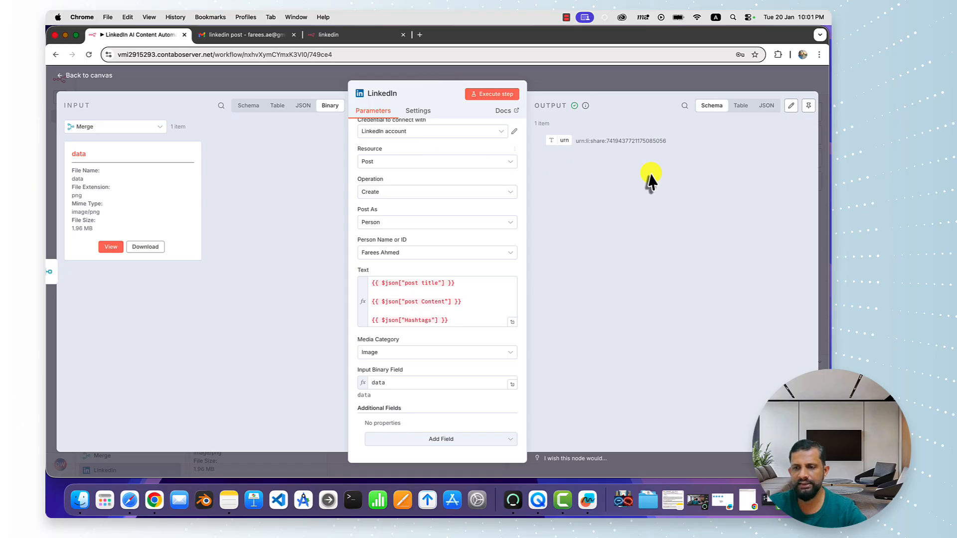
pyautogui.click(60, 79)
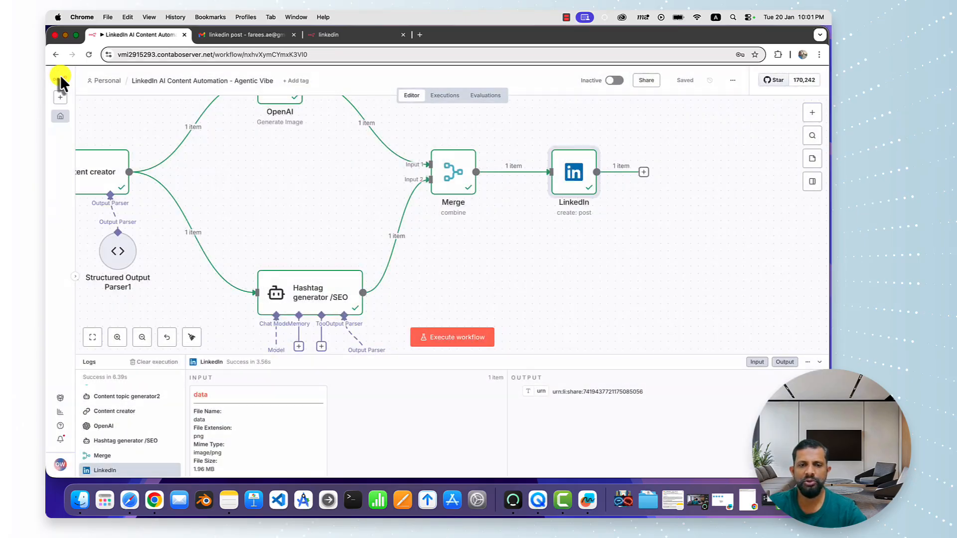
# Step: Look over the complete workflow from the Schedule Trigger through both branches to the LinkedIn node
pyautogui.hscroll(-3, 375, 160)
pyautogui.hscroll(-5, 374, 160)
pyautogui.scroll(2, 375, 160)
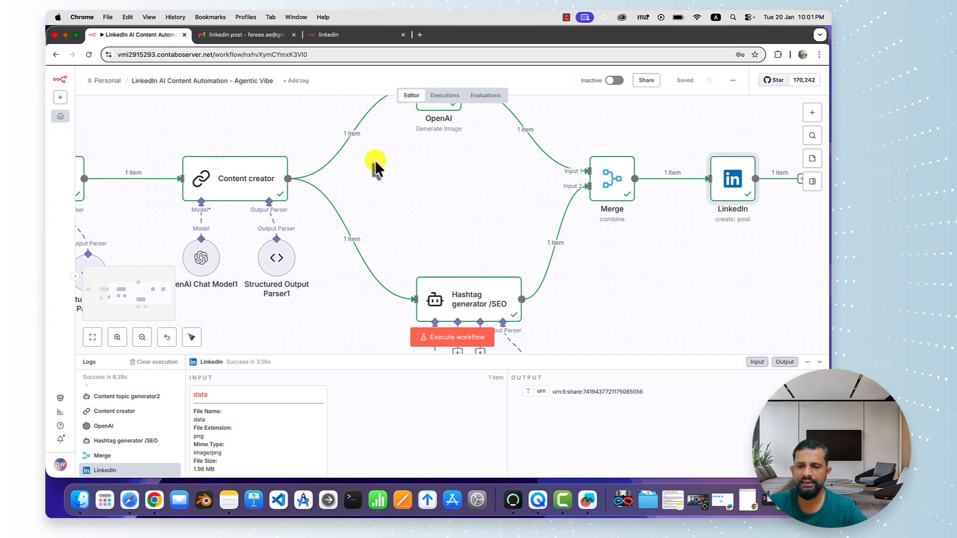
pyautogui.scroll(-5, 375, 160)
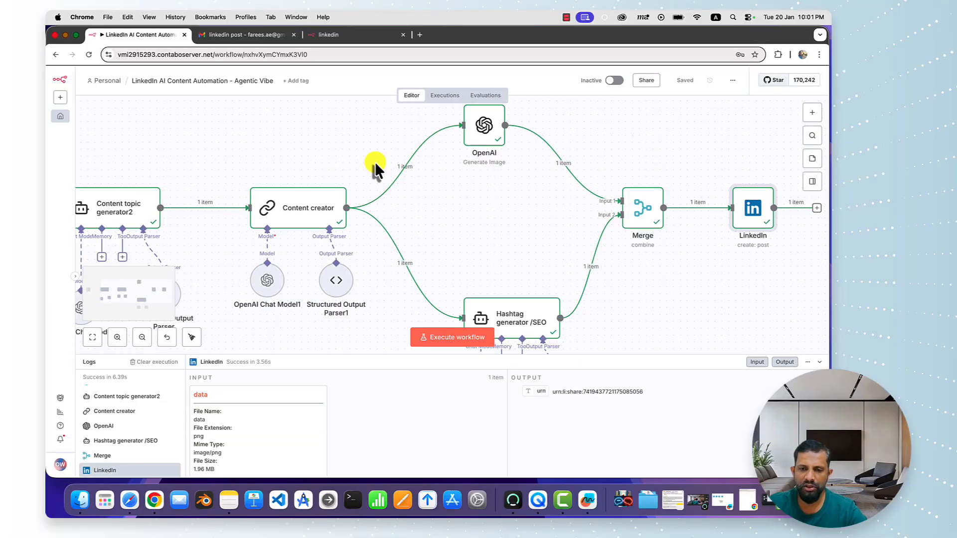
pyautogui.hscroll(-2, 374, 161)
pyautogui.hscroll(-3, 375, 161)
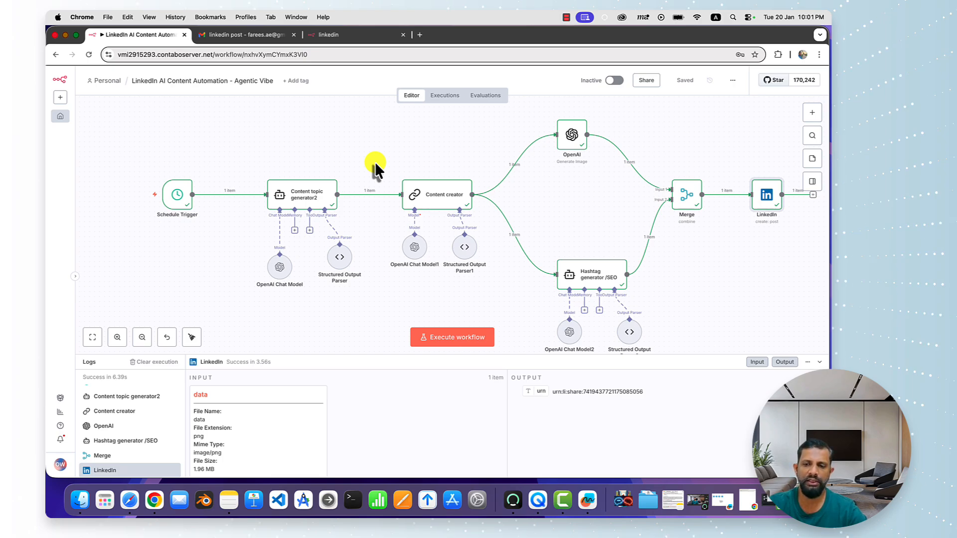
pyautogui.hscroll(5, 567, 205)
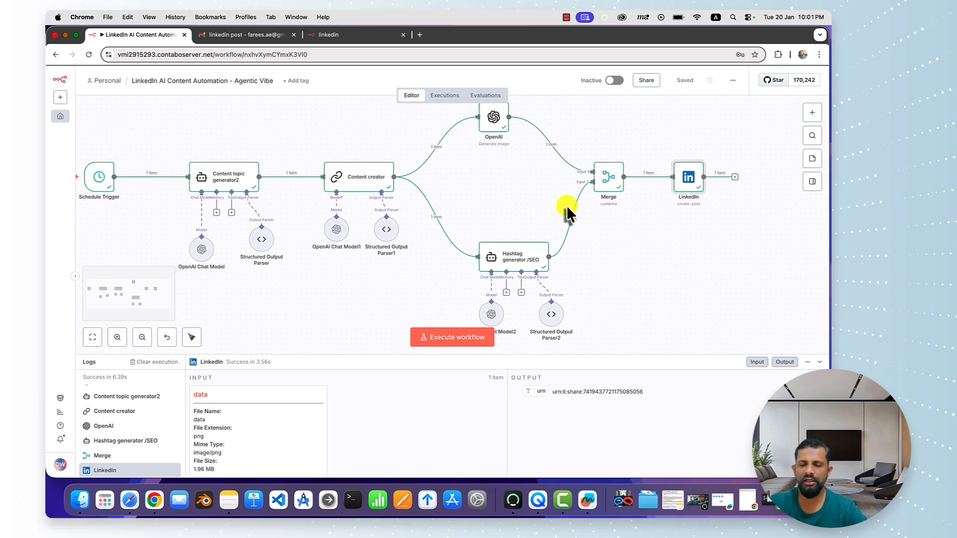
pyautogui.hscroll(1, 567, 206)
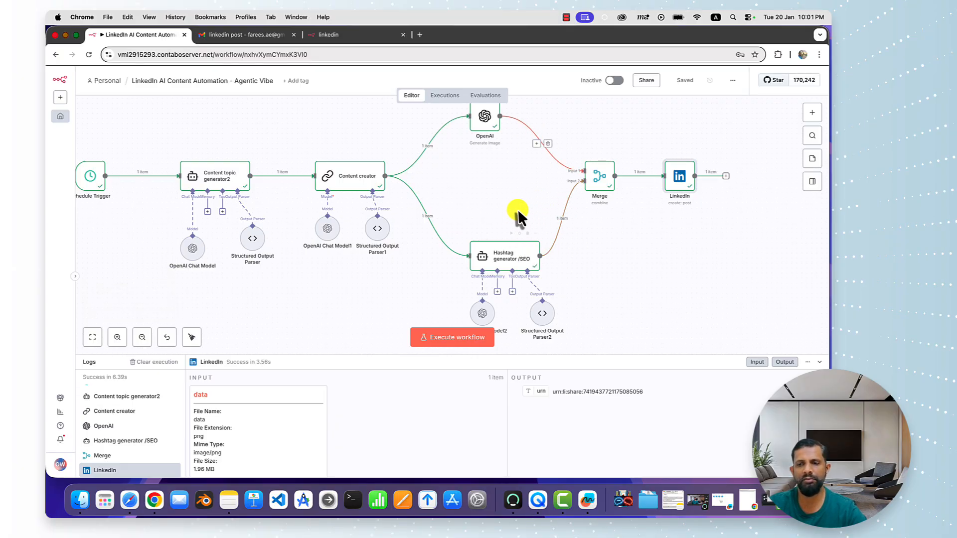
pyautogui.hscroll(-1, 511, 212)
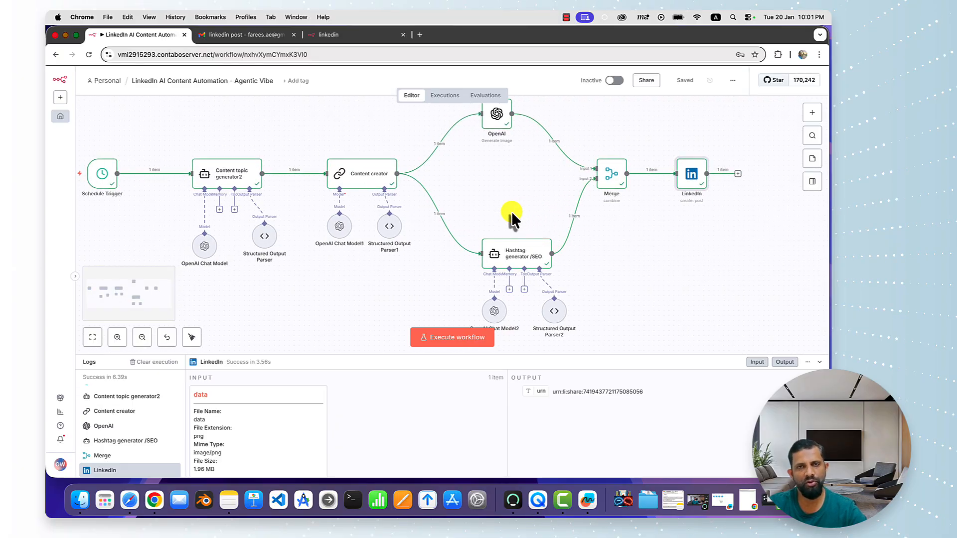
# Step: Execute the complete LinkedIn content workflow and follow its progress through the nodes
pyautogui.hscroll(-3, 511, 211)
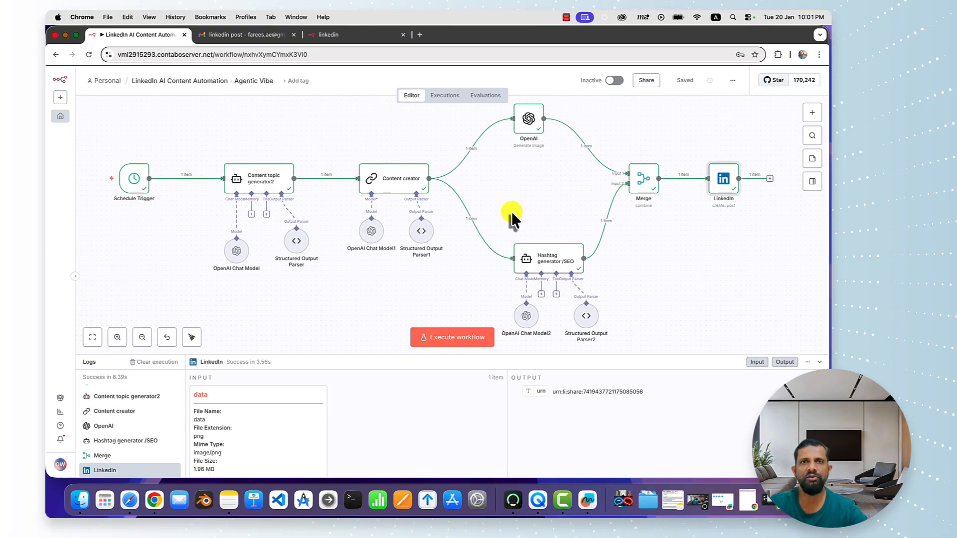
pyautogui.scroll(-3, 549, 202)
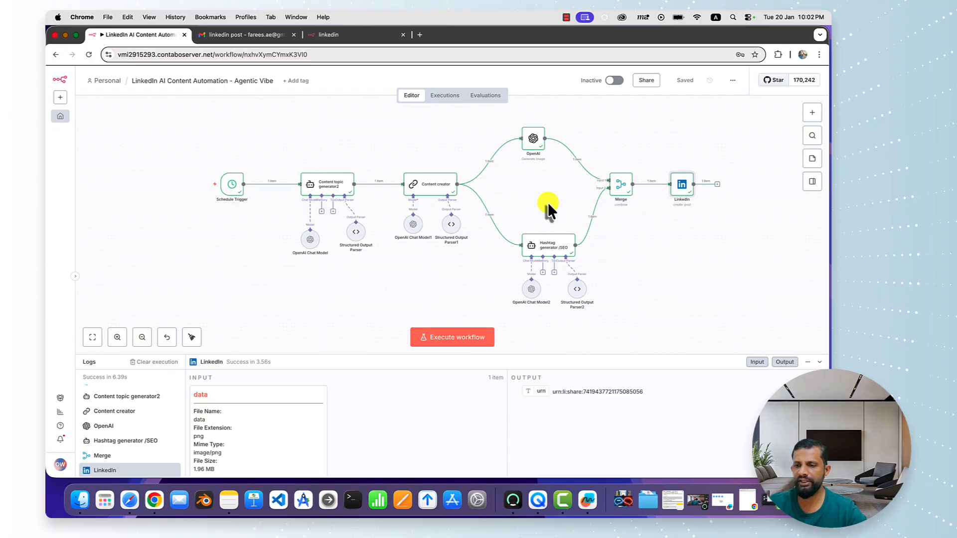
pyautogui.click(459, 337)
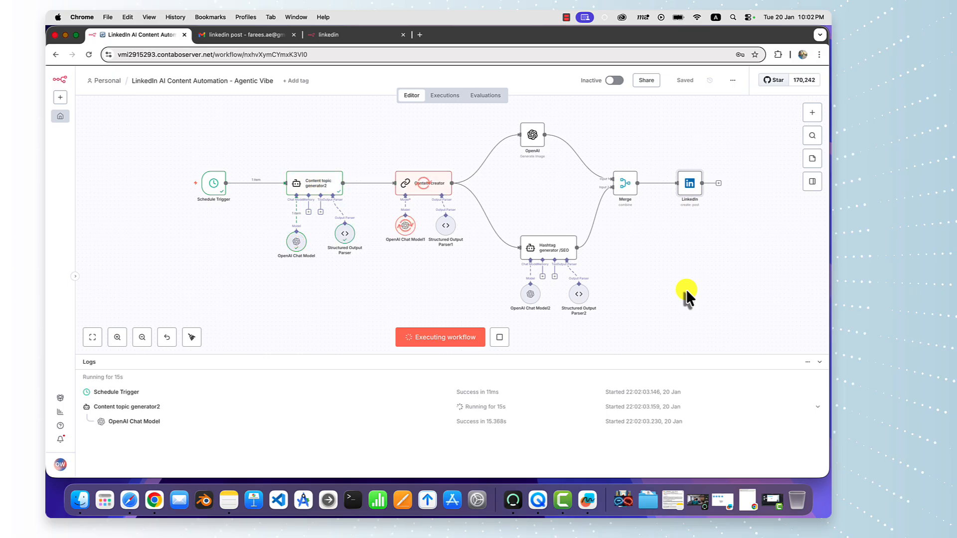
pyautogui.hscroll(5, 686, 289)
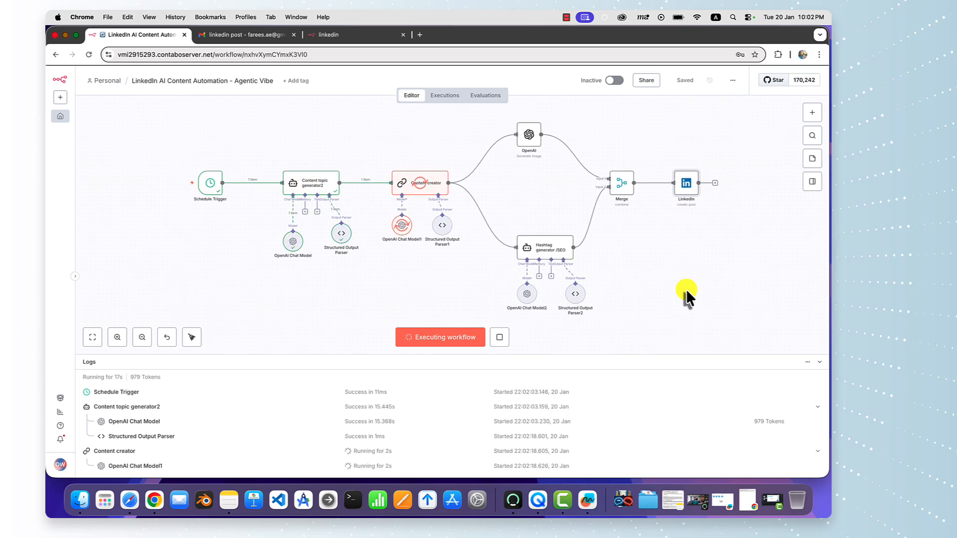
pyautogui.hscroll(2, 686, 288)
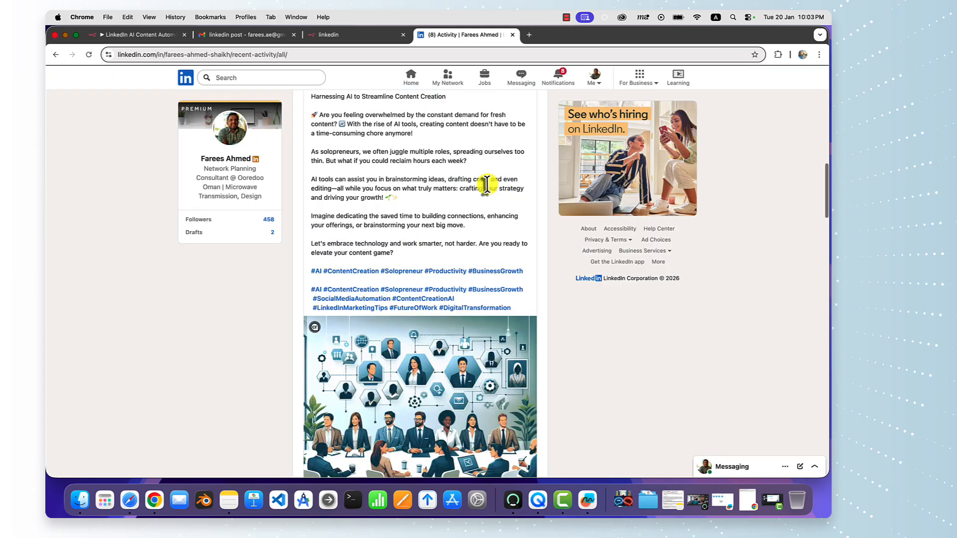
# Step: Review the published post's text, hashtags and generated image on the LinkedIn activity page
pyautogui.scroll(-1, 487, 184)
pyautogui.scroll(3, 487, 185)
pyautogui.scroll(-1, 487, 184)
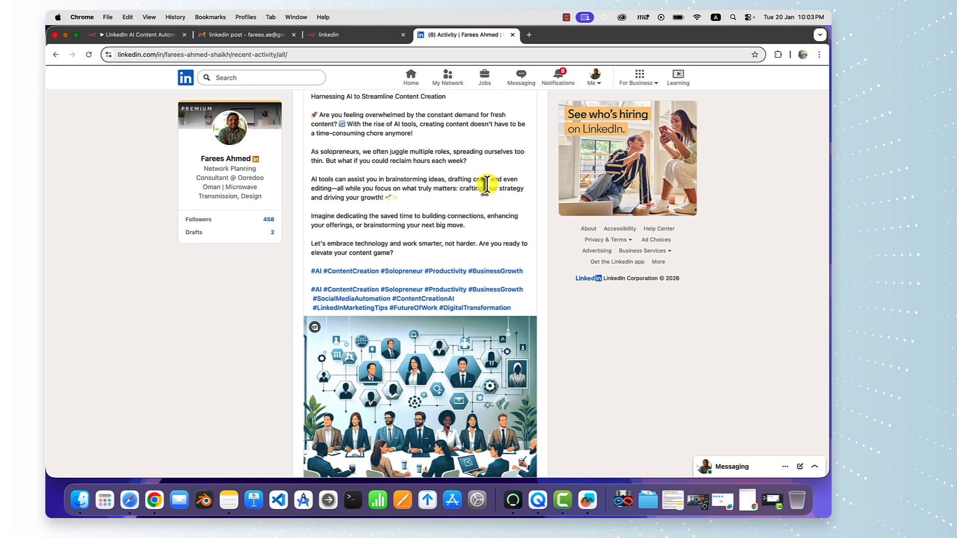